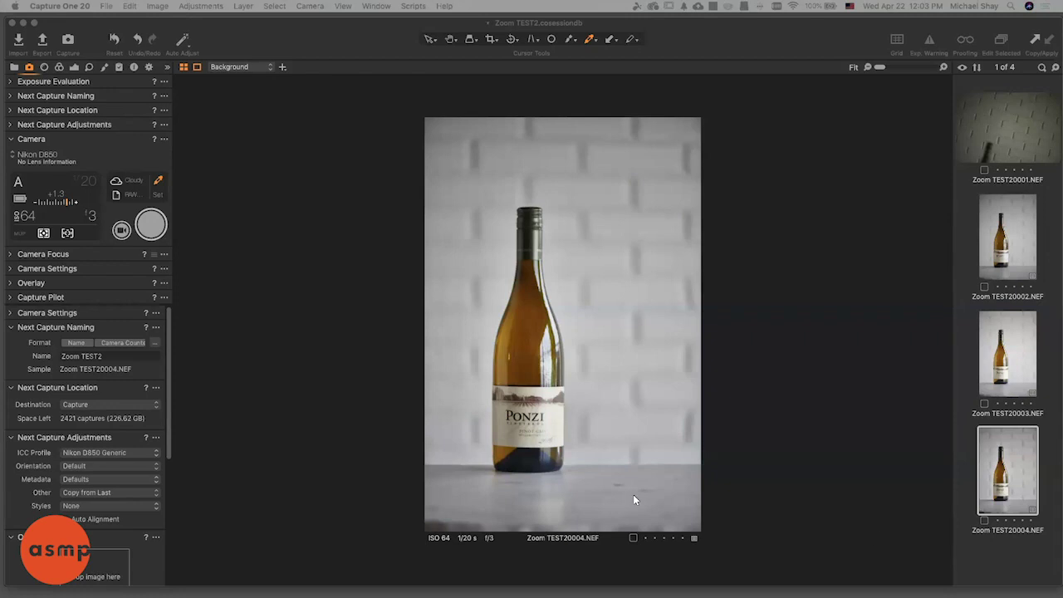
Capture a tethered shot of the wine bottle against the white brick background.
left_click(148, 223)
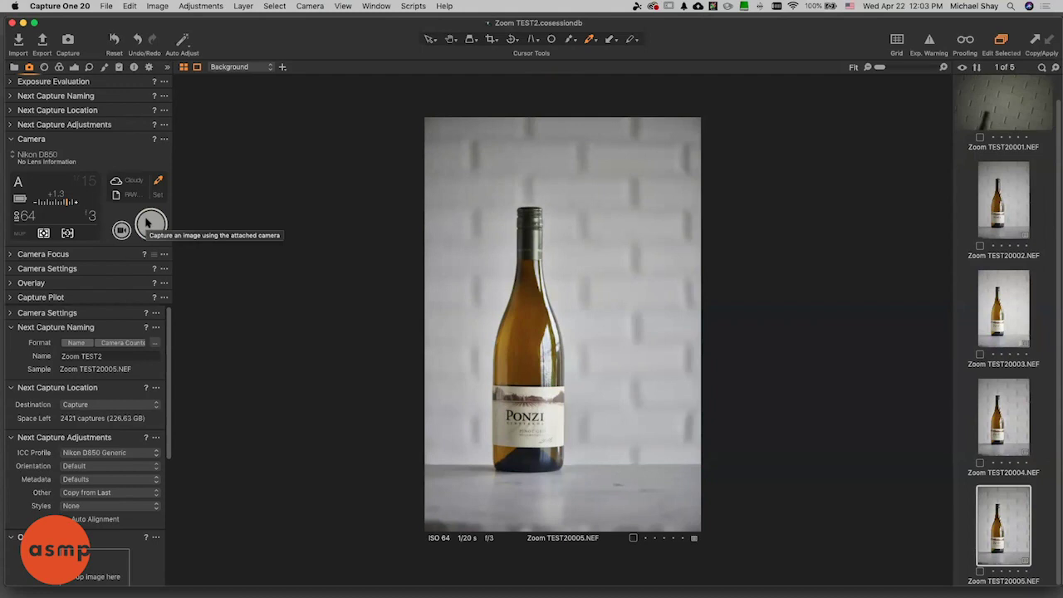
left_click(148, 223)
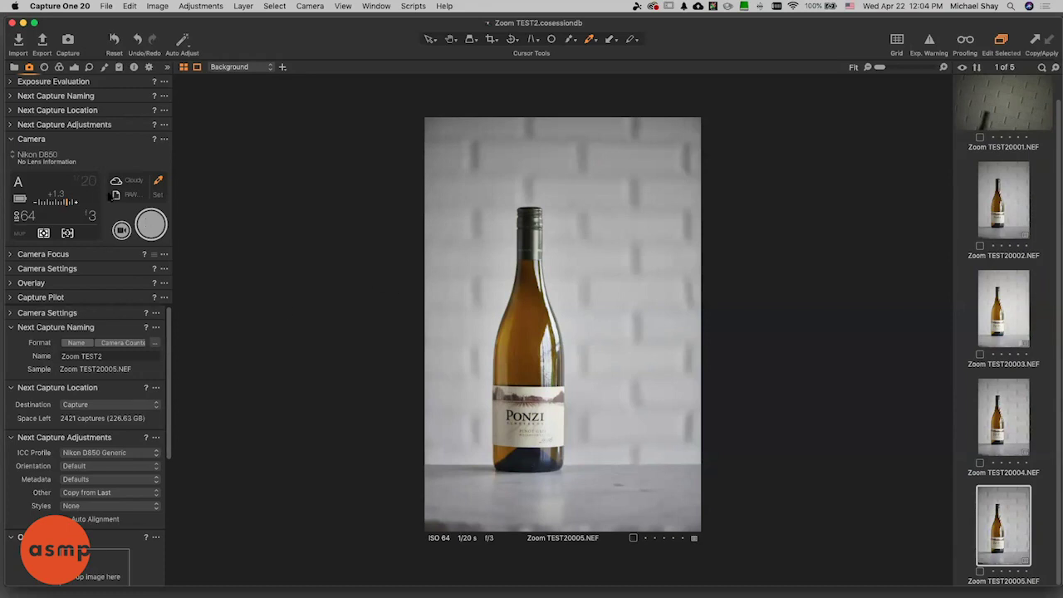
Check the bottle against the wood backdrop in Live View and capture a shot of it.
left_click(121, 231)
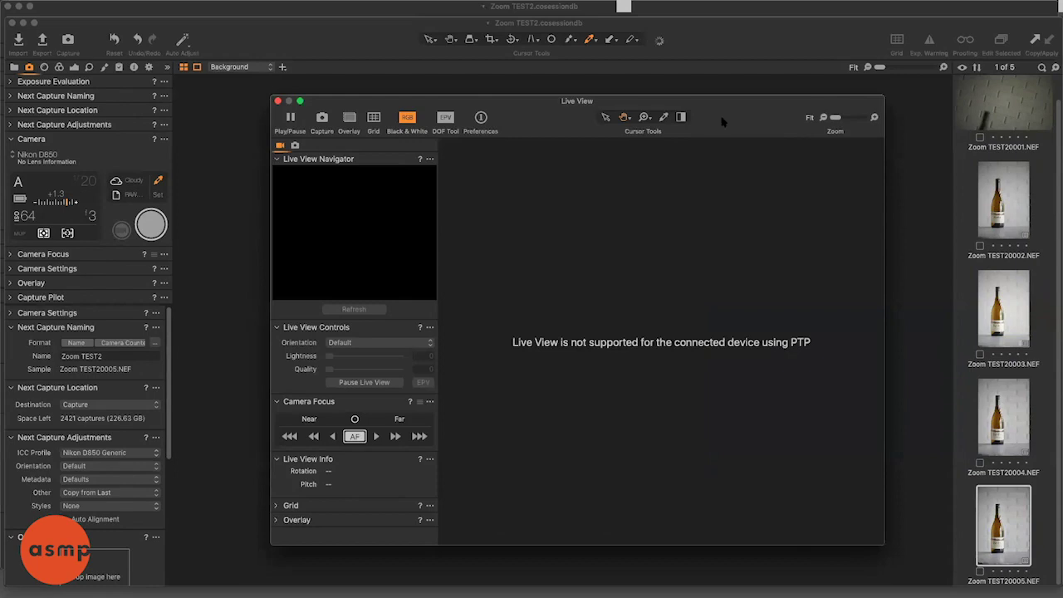
left_click_drag(740, 109, 657, 83)
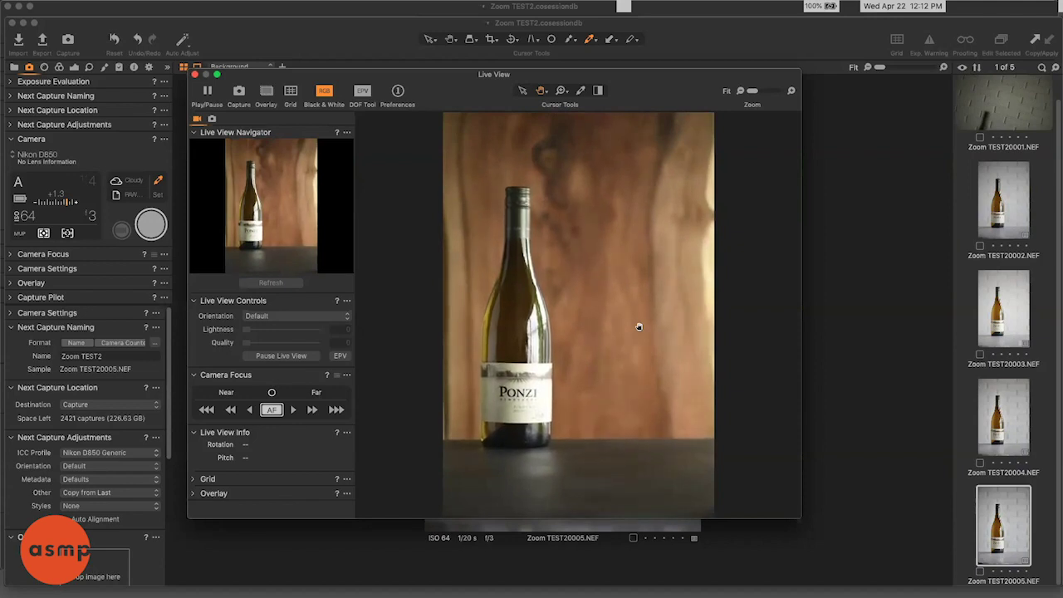
left_click(194, 75)
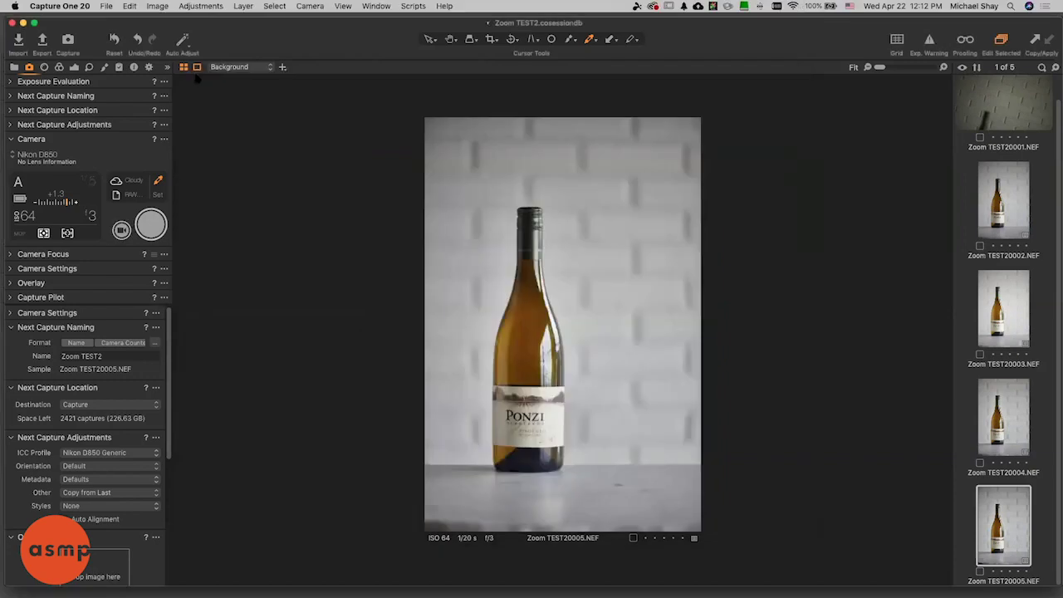
left_click(147, 225)
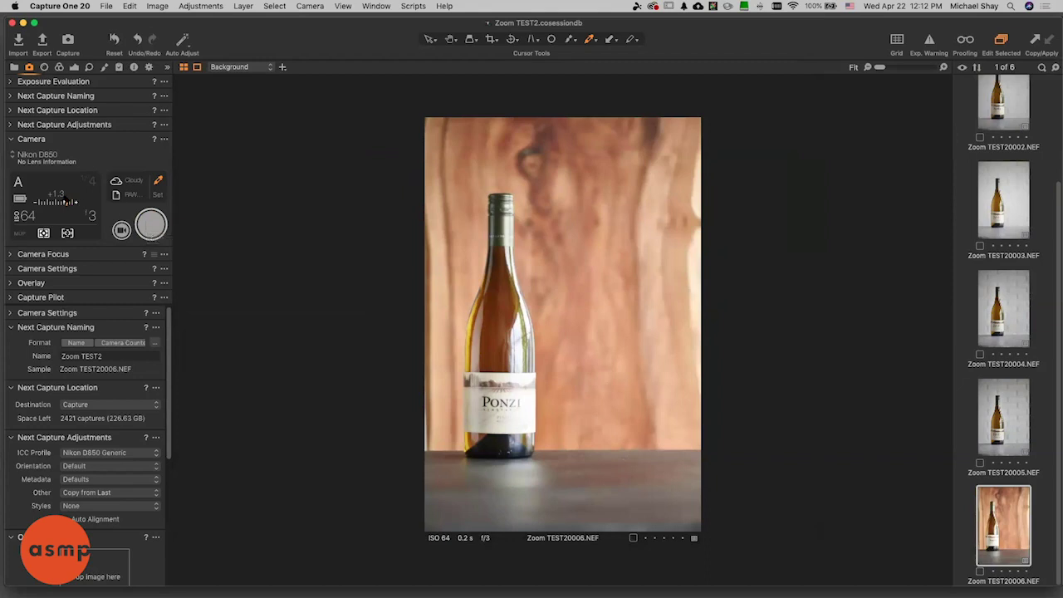
Lower the camera's exposure compensation to +0.7 and capture another shot of the bottle.
left_click(65, 198)
left_click(90, 208)
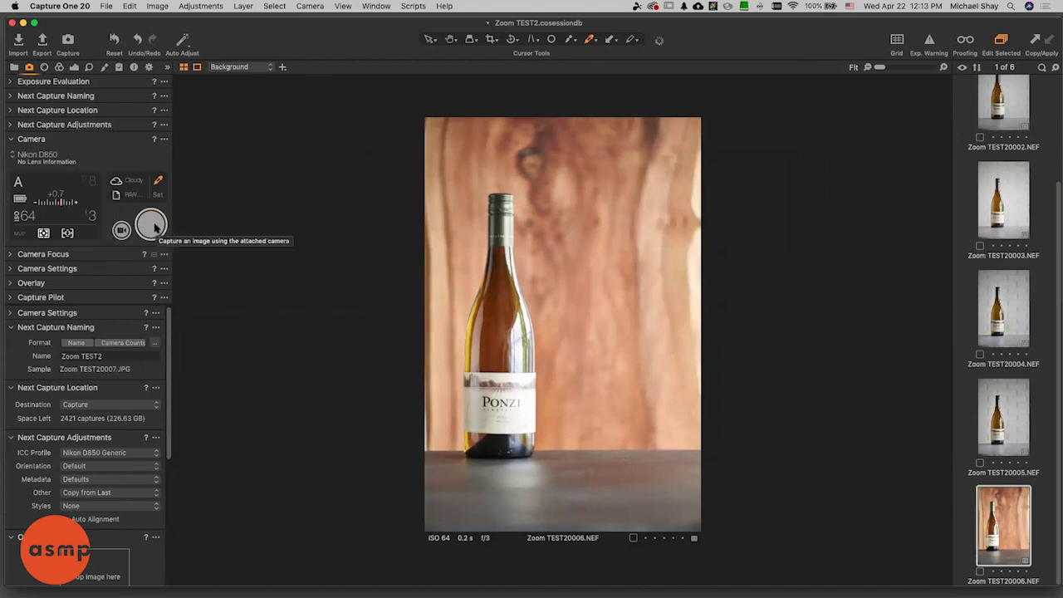
left_click(155, 229)
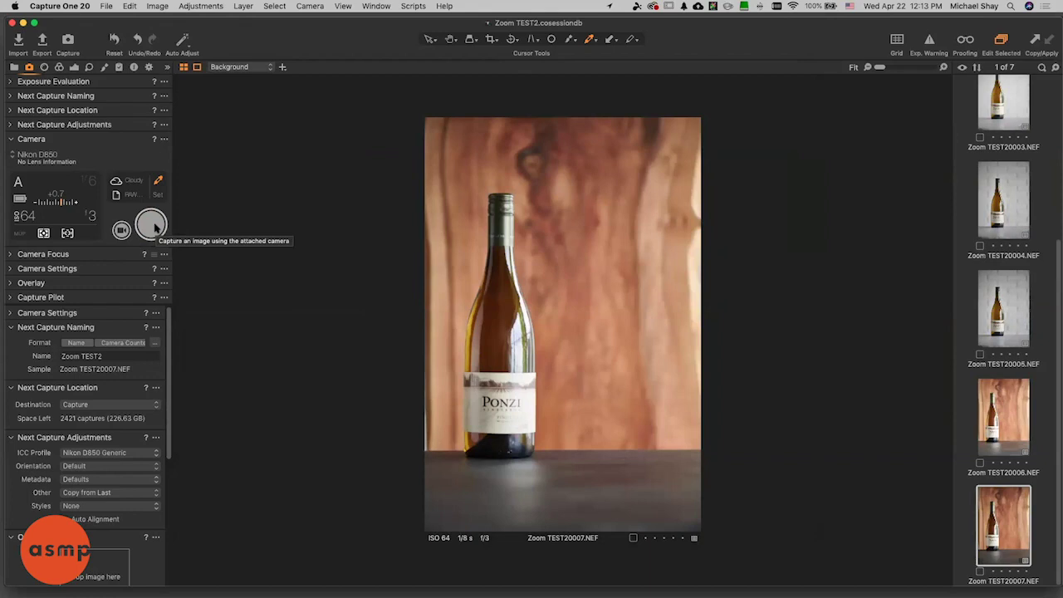
Reduce the exposure compensation to +0.3 and capture the bottle against the wood backdrop again.
left_click(87, 204)
left_click(89, 200)
left_click(142, 222)
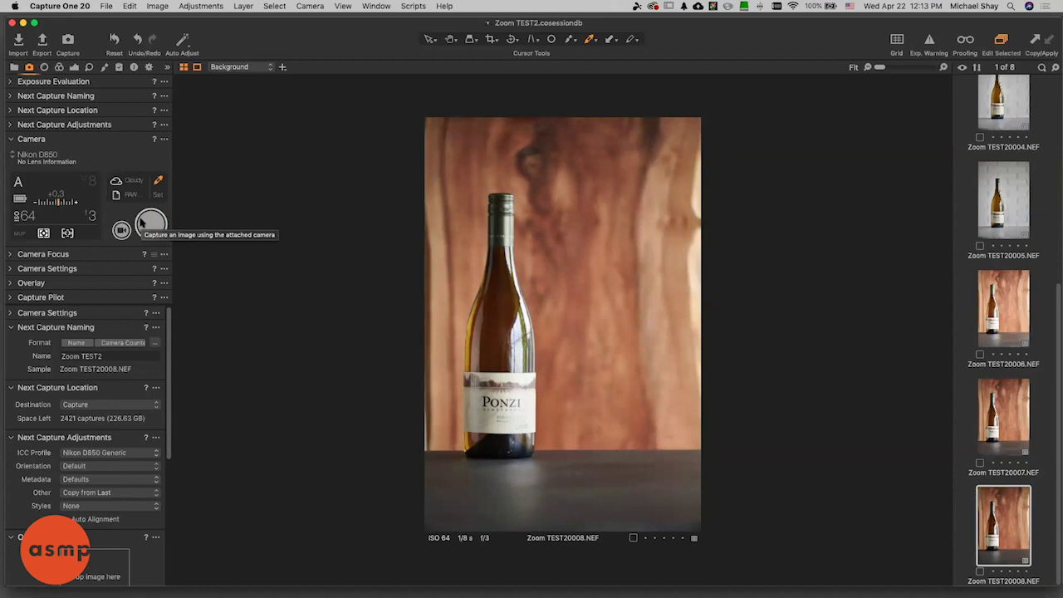
left_click(141, 223)
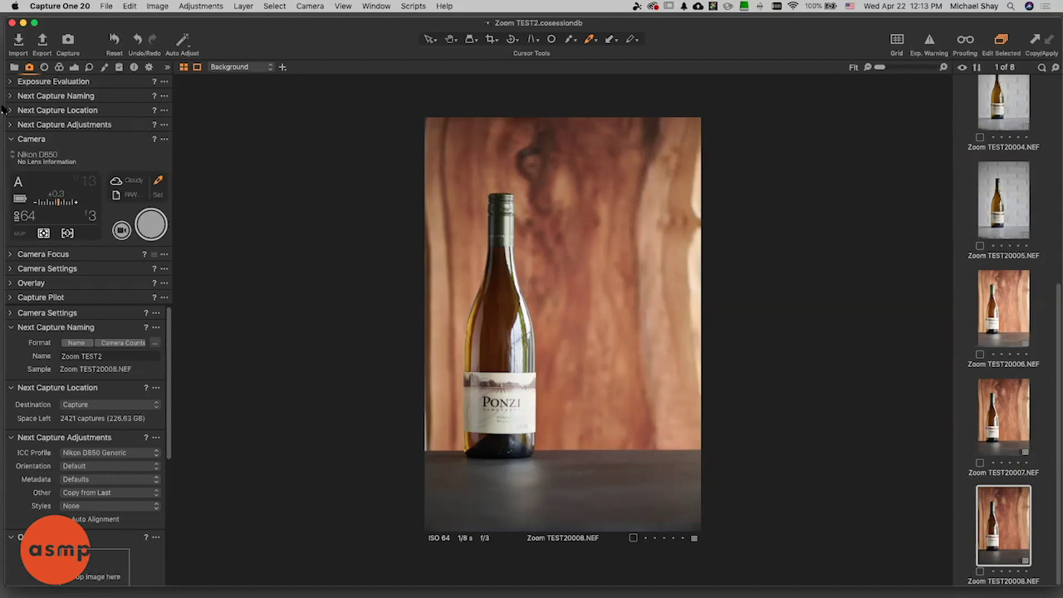
Check the bottle in Live View with the wood board shifted to reveal part of the brick wall.
left_click(121, 229)
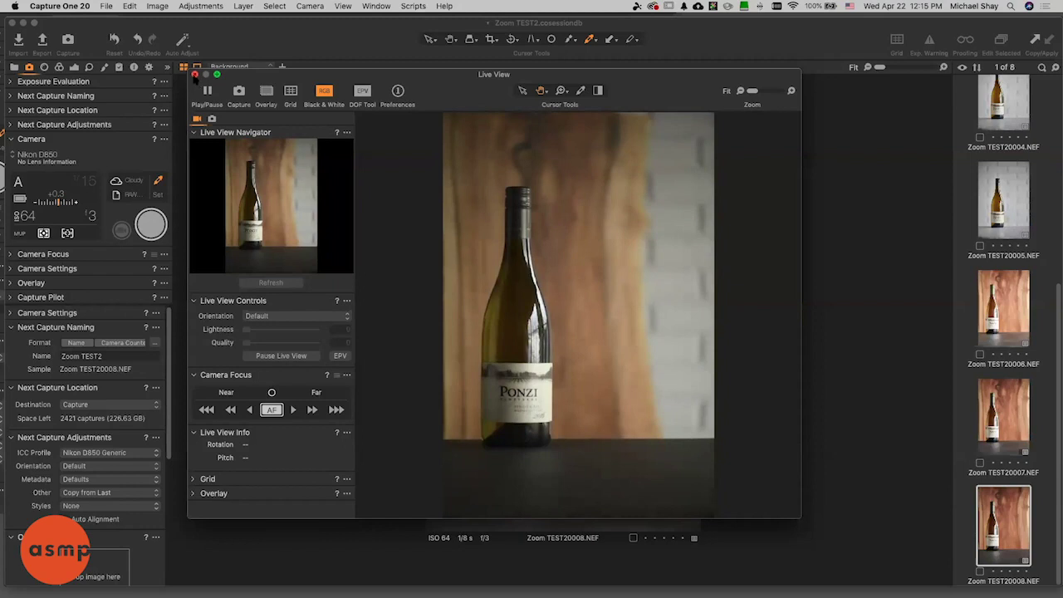
left_click(195, 75)
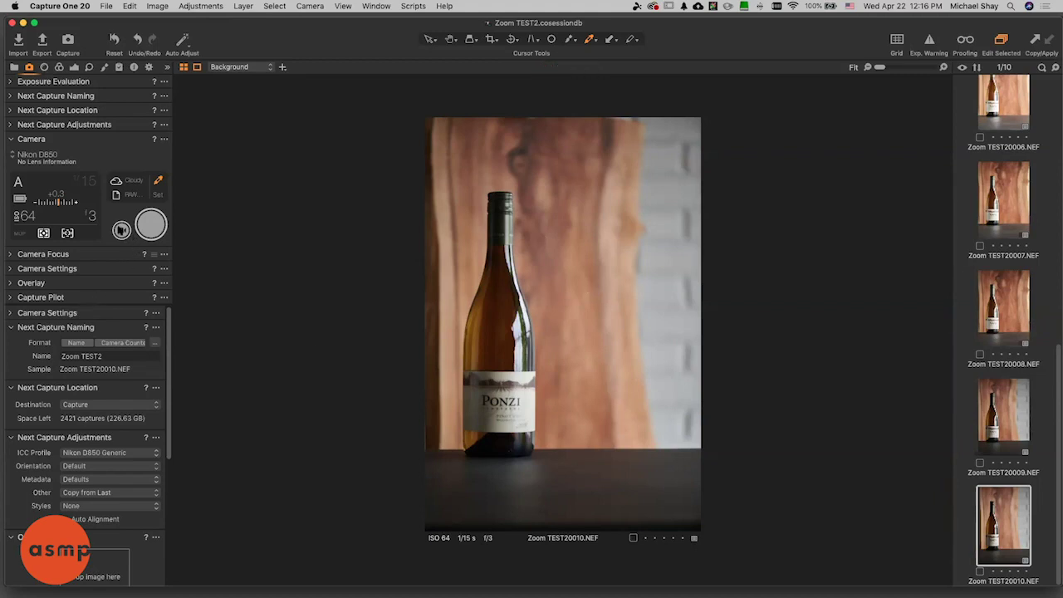
Check the wine glass placement beside the bottle in Live View and capture a shot.
left_click(121, 230)
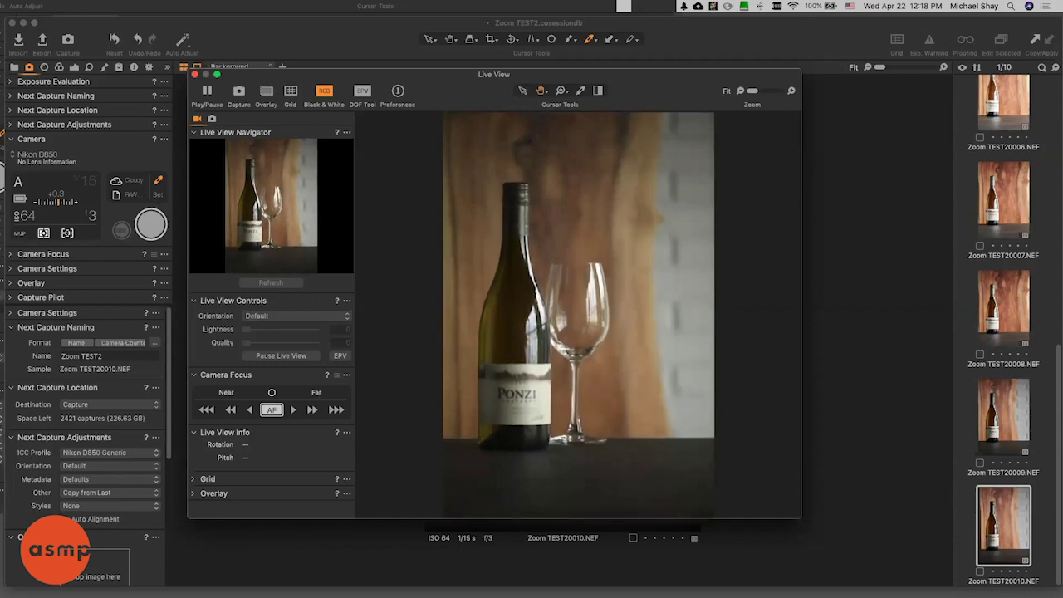
left_click(195, 74)
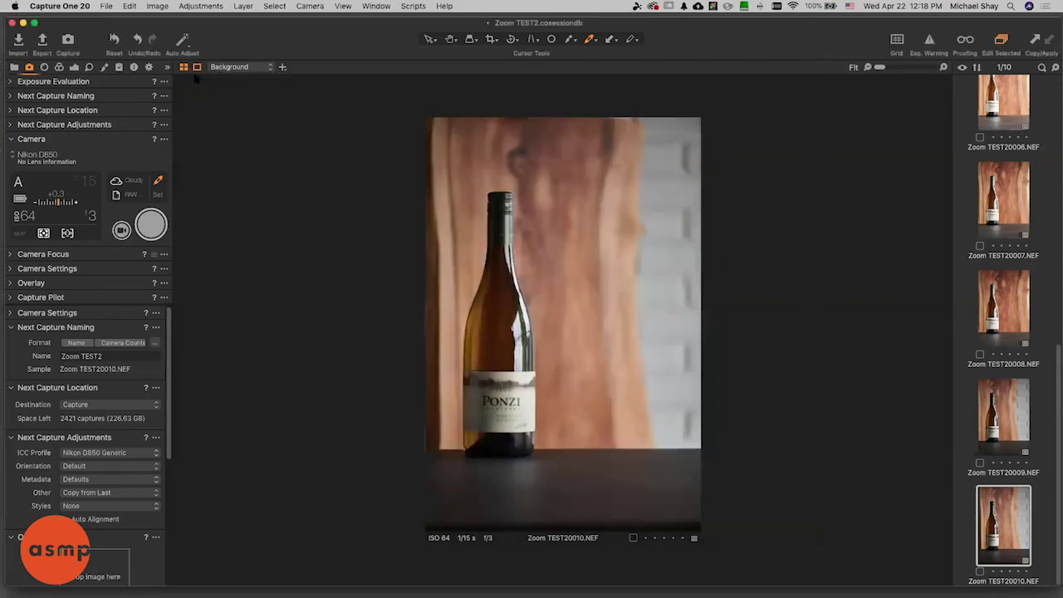
left_click(149, 229)
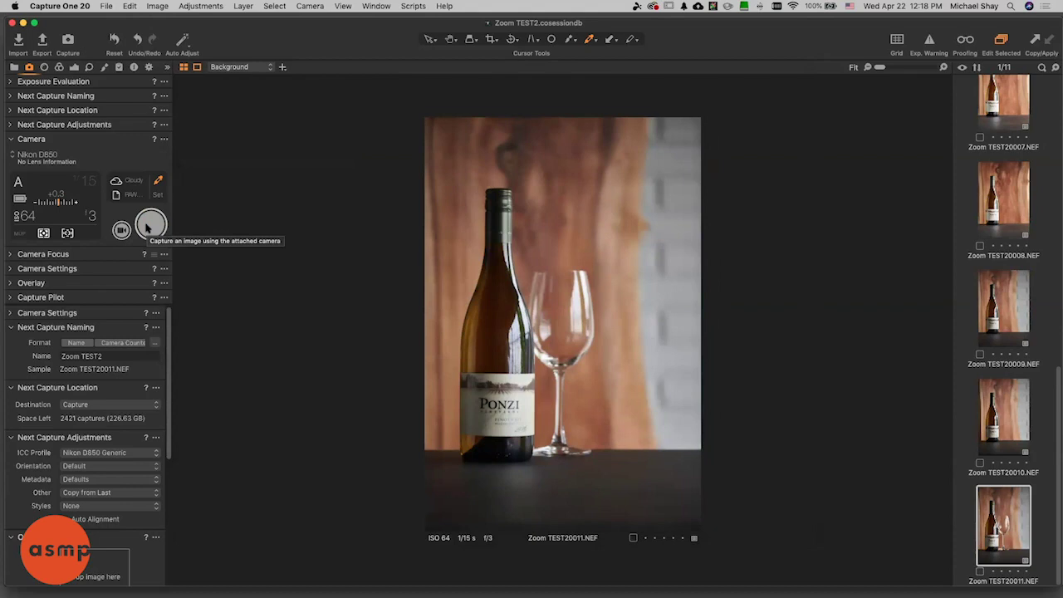
left_click(147, 228)
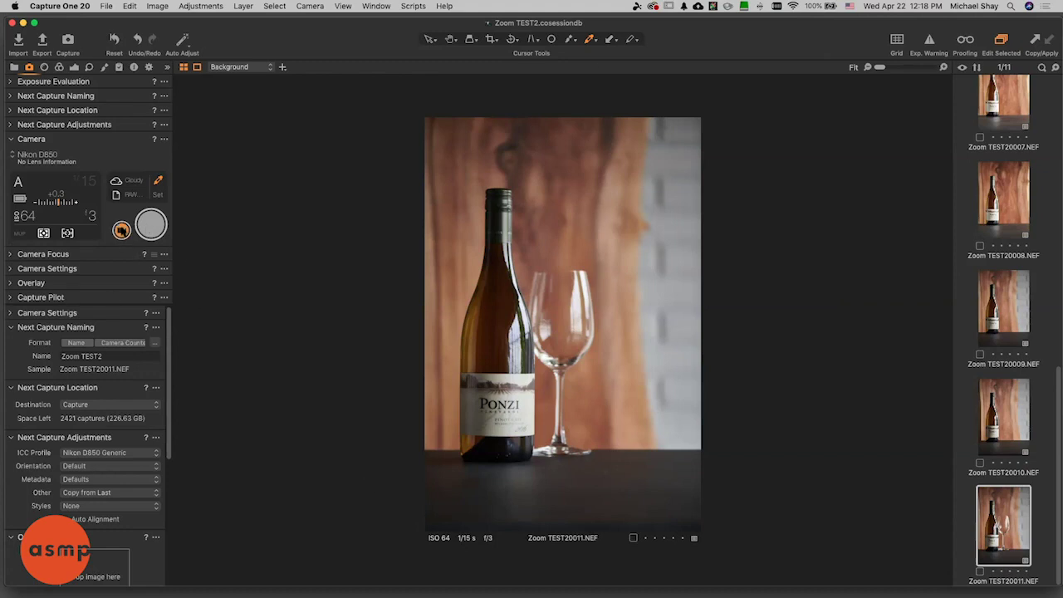
Recheck the bottle and glass in Live View and capture two more shots of the scene.
left_click(121, 230)
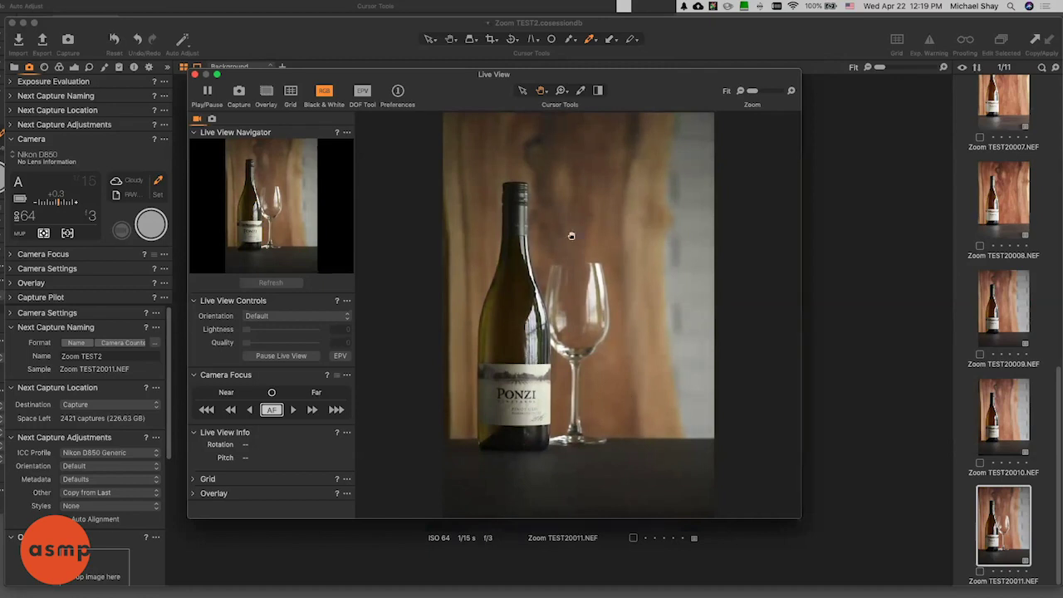
left_click(195, 74)
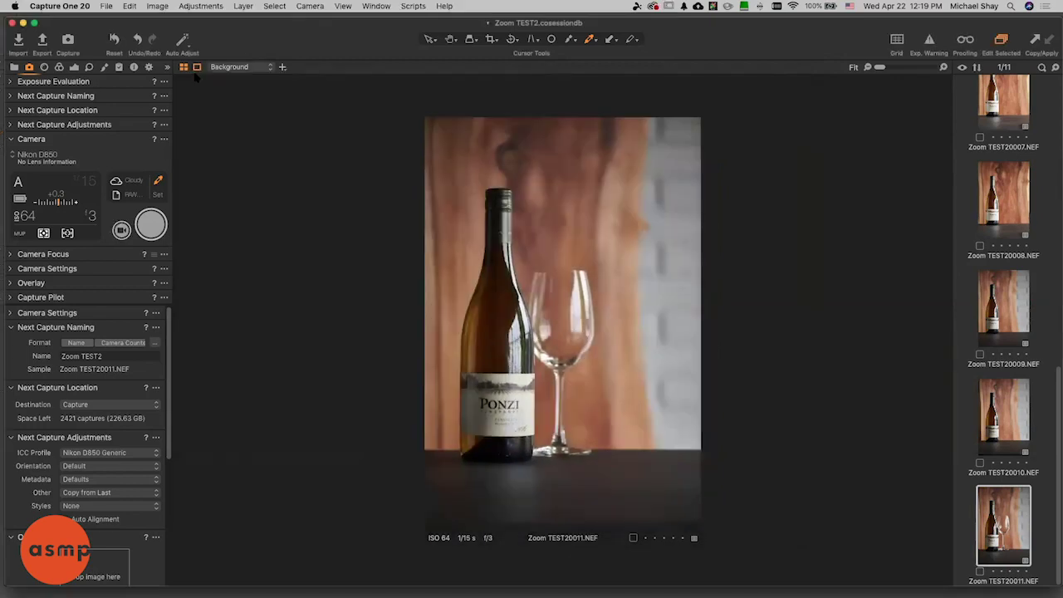
right_click(150, 237)
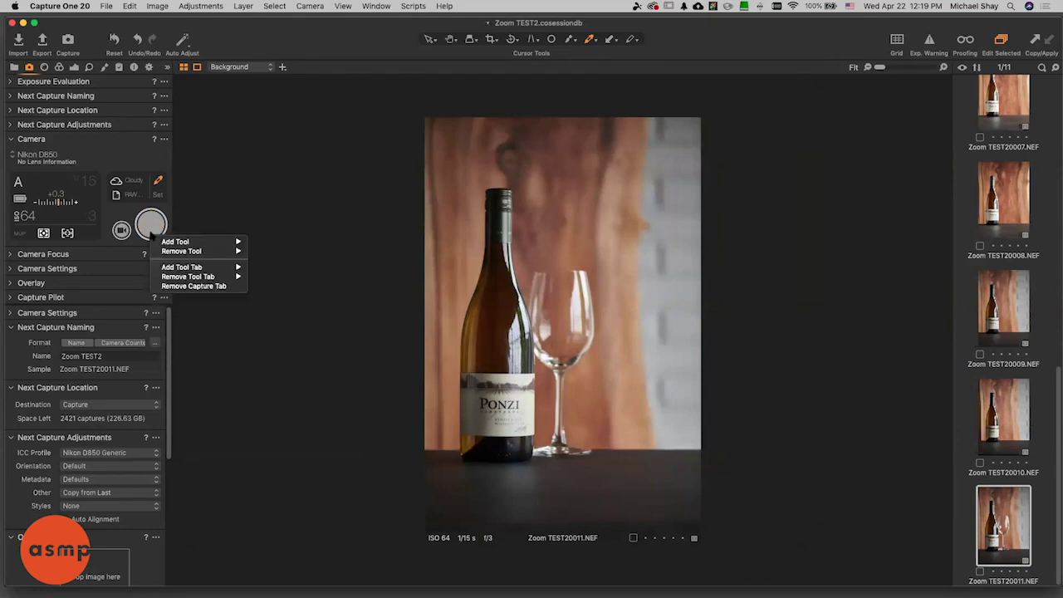
left_click(153, 226)
left_click(153, 226)
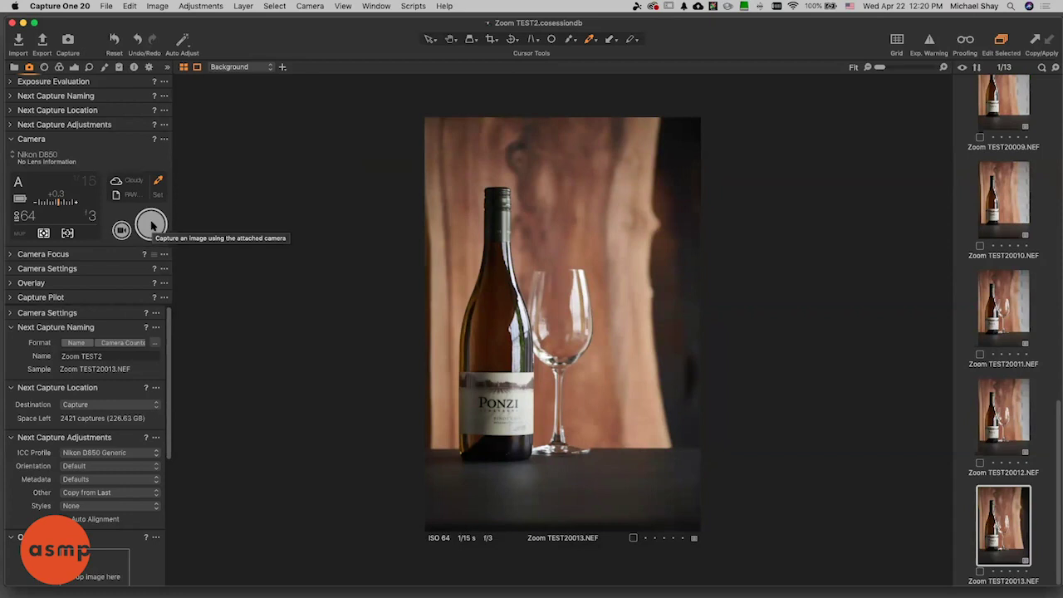
left_click(152, 225)
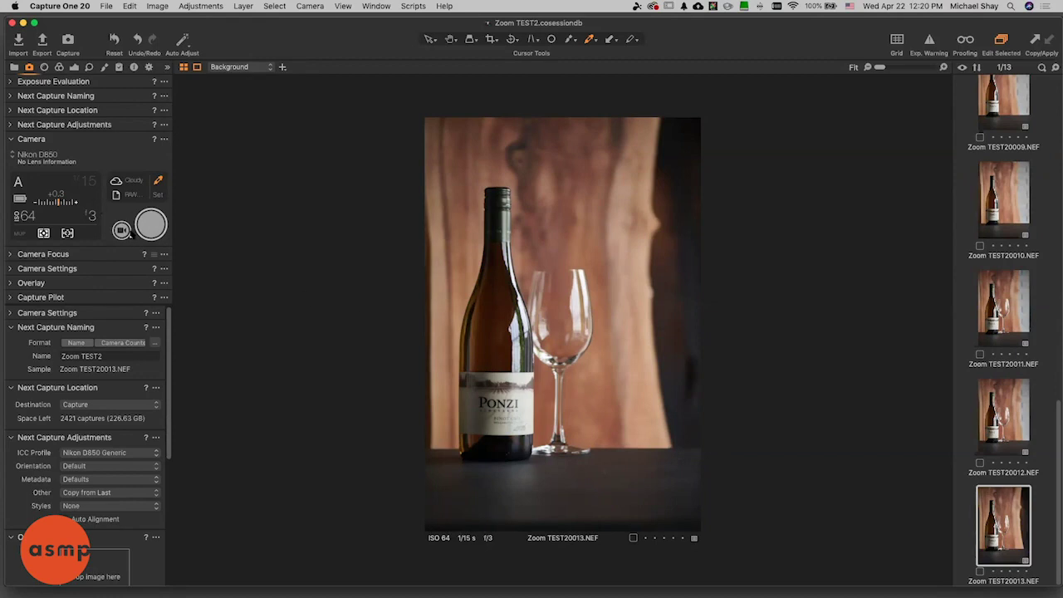
Check the orange wedge and cheese added to the scene in Live View and capture a shot.
left_click(122, 231)
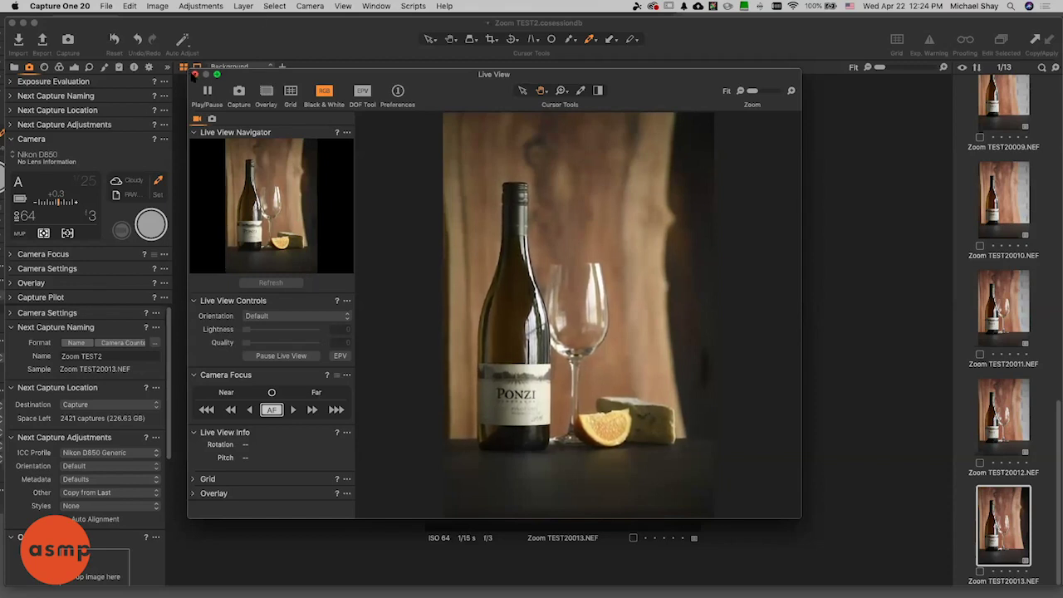
left_click(195, 75)
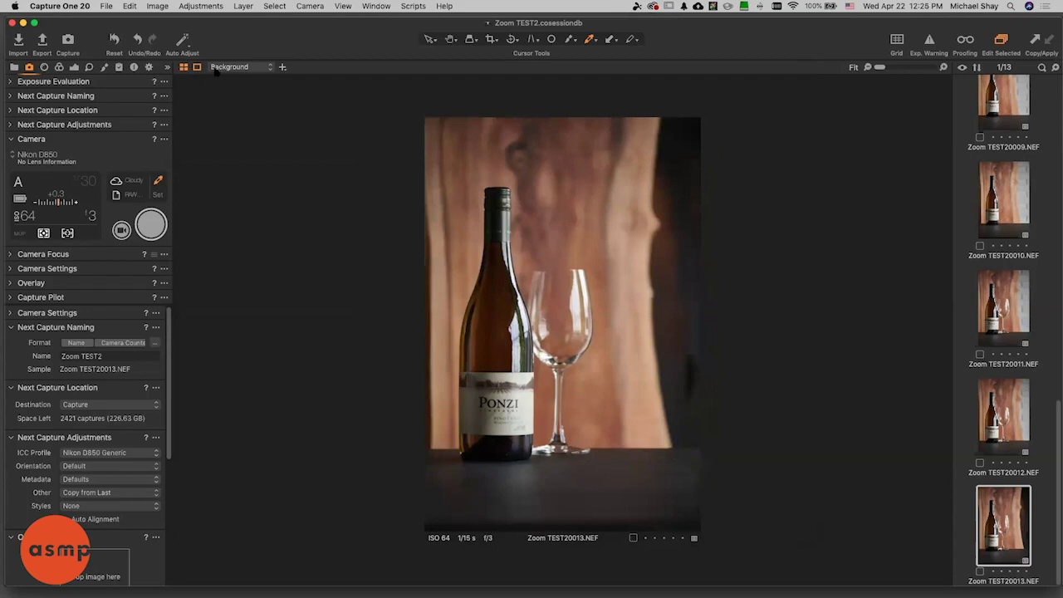
left_click(151, 226)
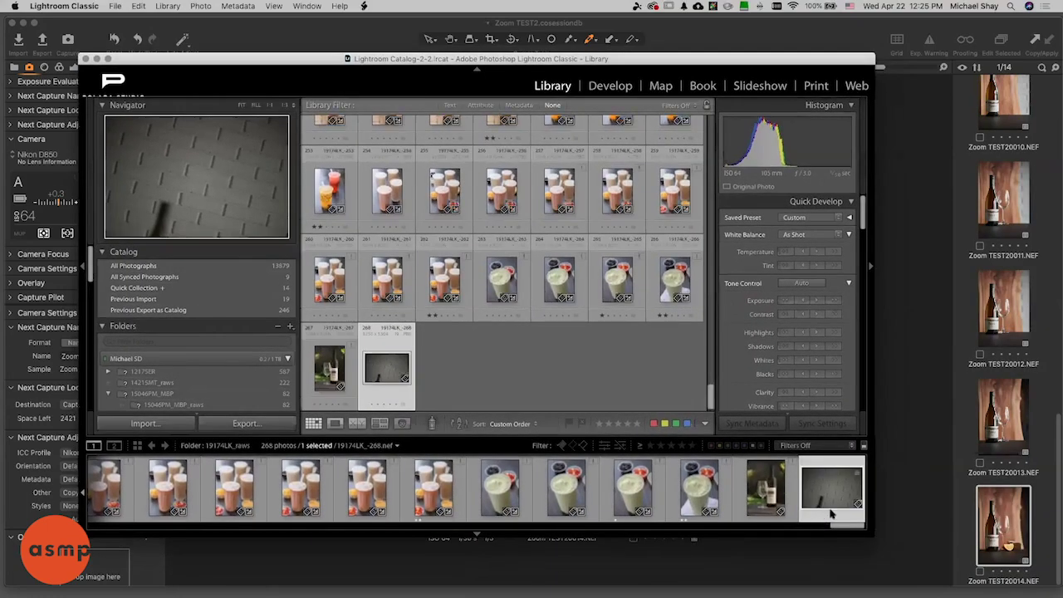
Enlarge the Lightroom Classic window and start tethered capture with the 19174LK_raws session and its existing naming and destination settings.
left_click_drag(879, 553, 937, 594)
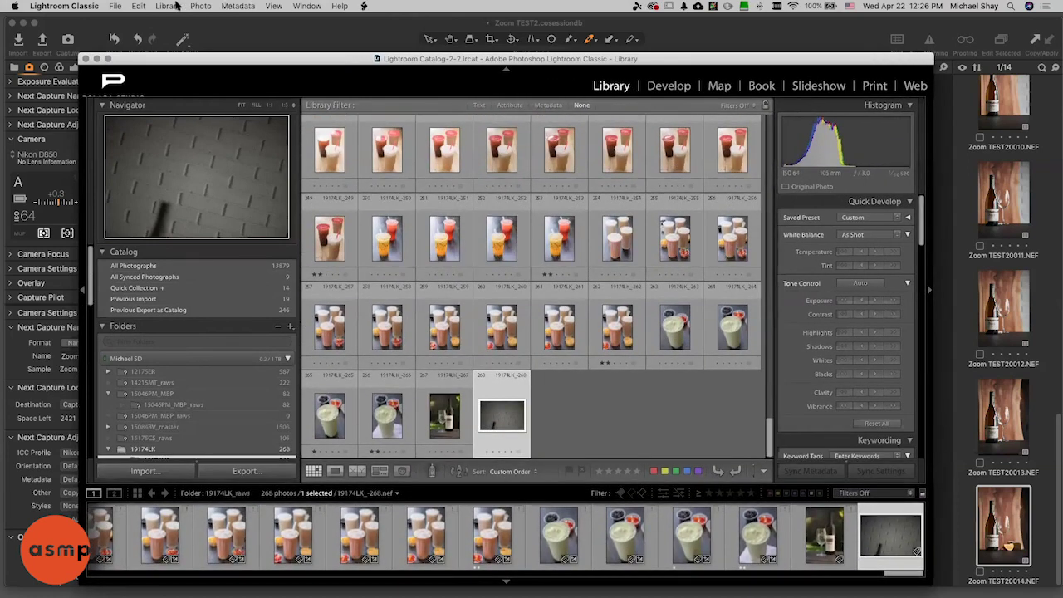
left_click(116, 7)
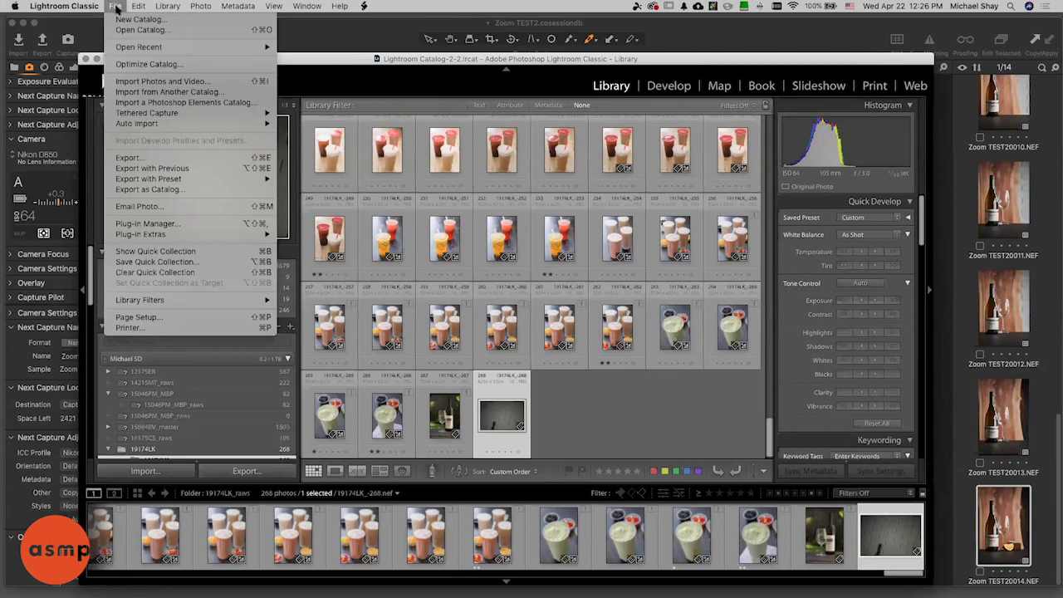
mouse_move(151, 114)
left_click(339, 113)
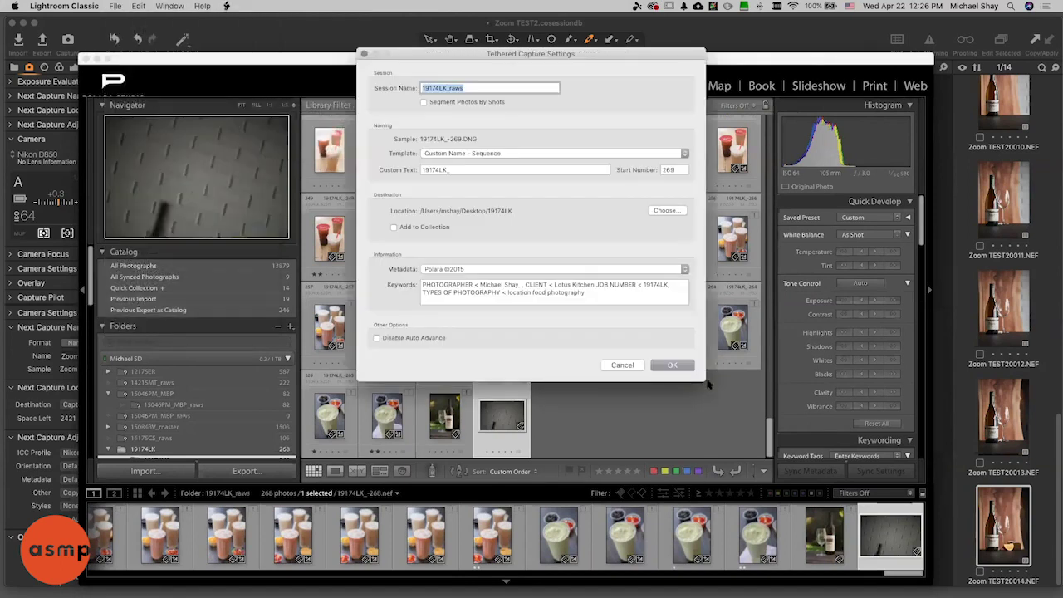
left_click(673, 366)
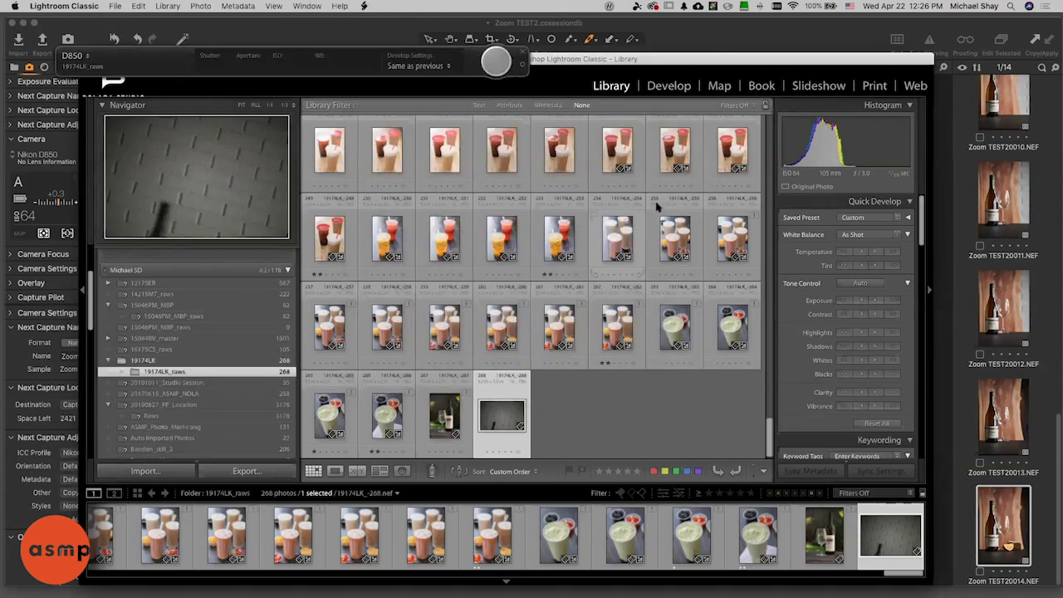
Try to capture a shot into the Lightroom Classic session with the connected D850.
left_click(497, 63)
left_click(497, 64)
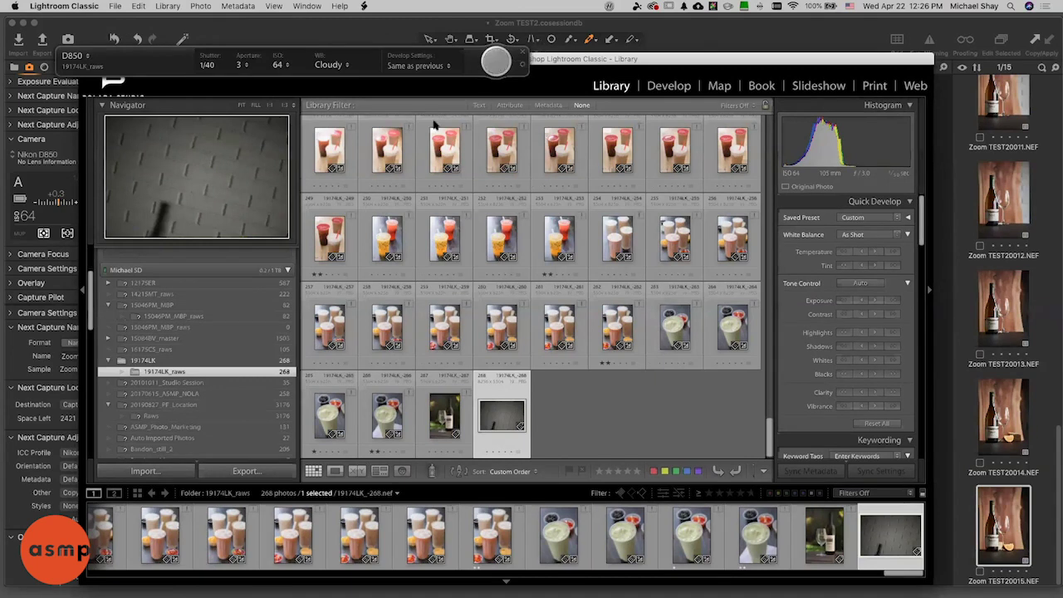
scroll(465, 158, "up", 3)
Switch back to Capture One and close it, leaving Lightroom Classic open.
left_click(288, 35)
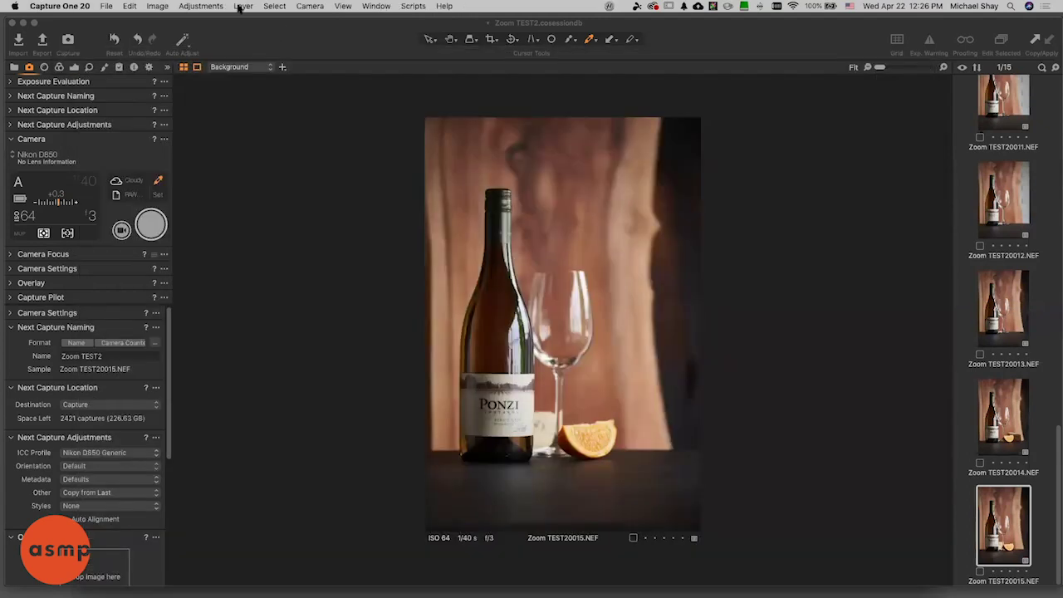
left_click(52, 6)
left_click(83, 153)
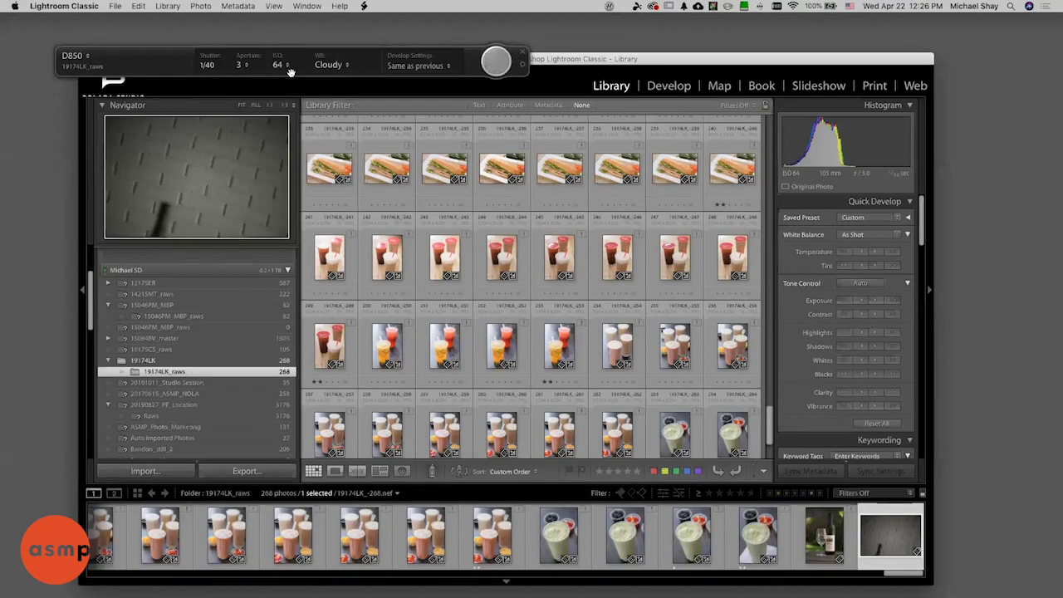
Move the Lightroom Classic window and the tethered capture bar lower on the desktop and close the bar.
left_click_drag(711, 62, 707, 144)
left_click_drag(364, 51, 348, 101)
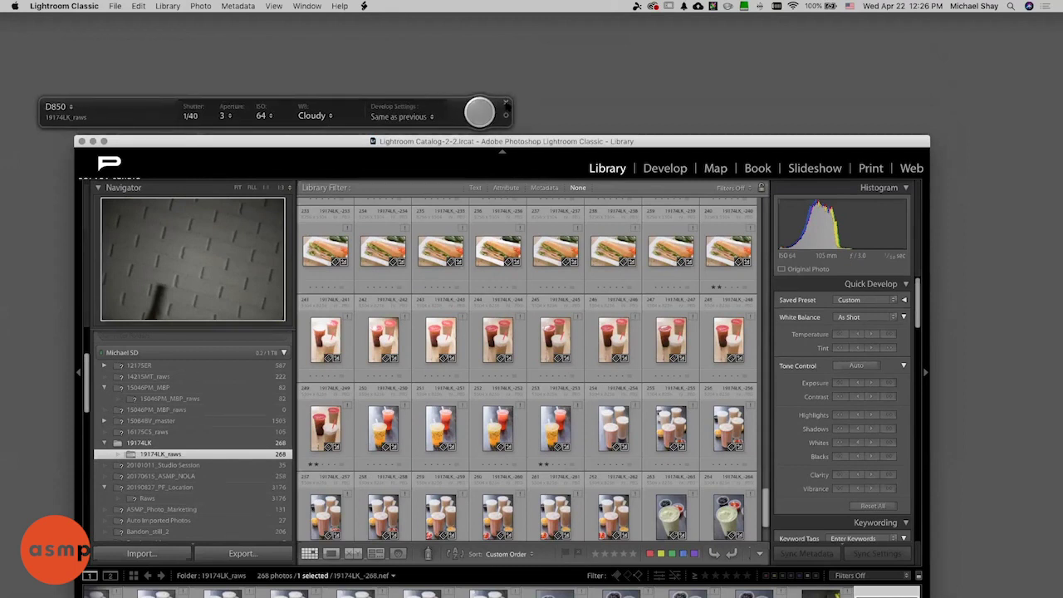
left_click(506, 105)
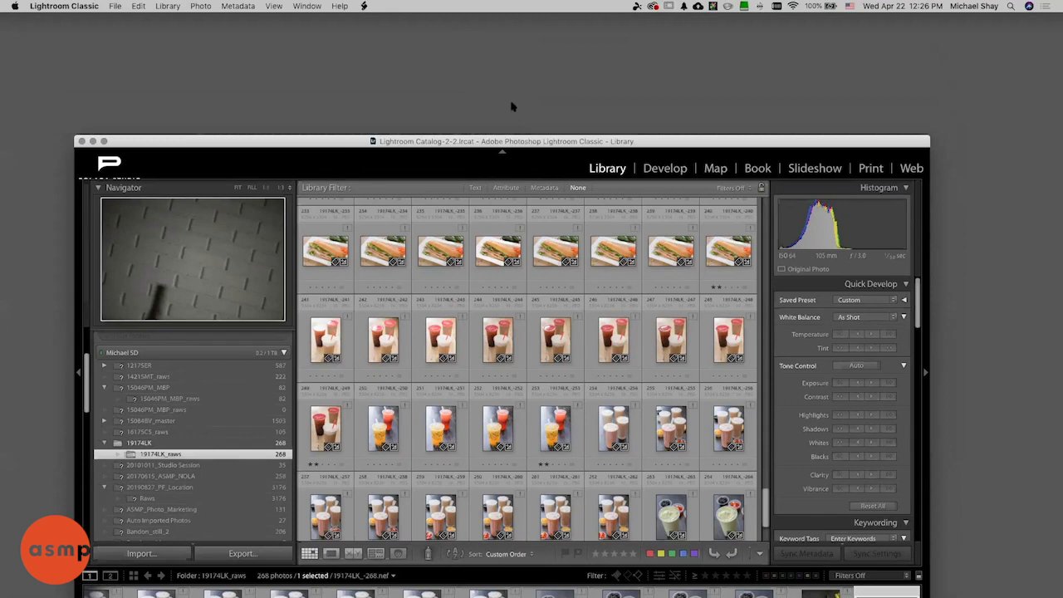
Restart tethered capture with the 19174LK_raws session, keeping its Custom Name - Sequence naming, start number 269 and desktop 19174LK destination.
left_click(118, 6)
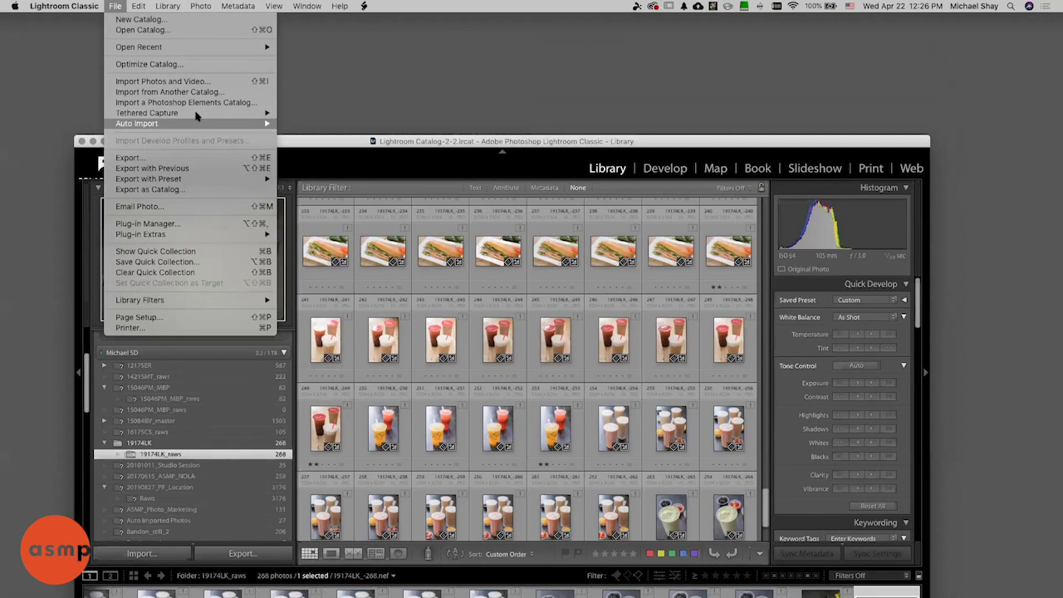
mouse_move(199, 111)
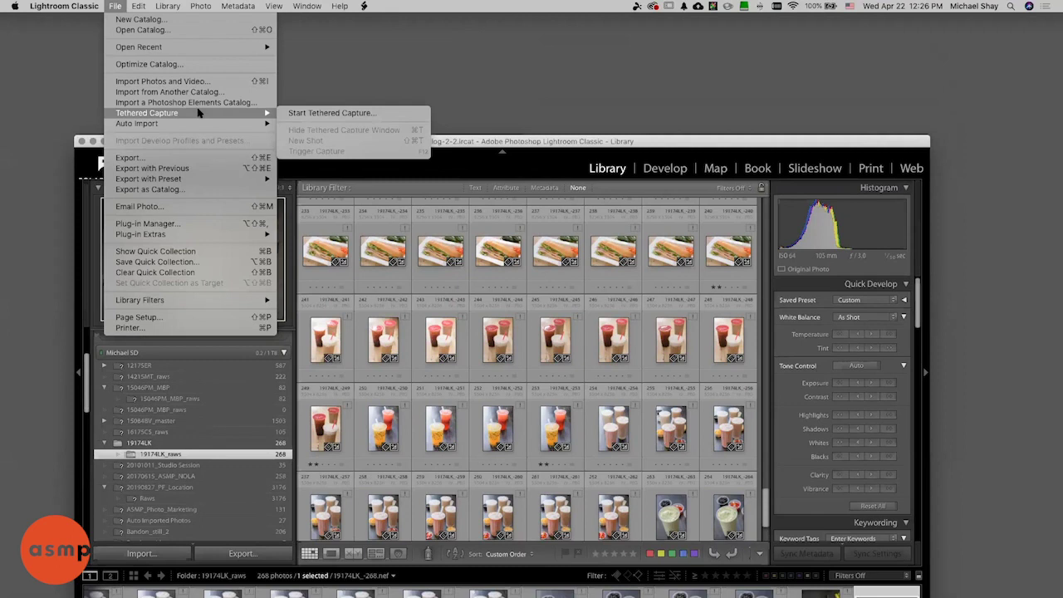
left_click(347, 113)
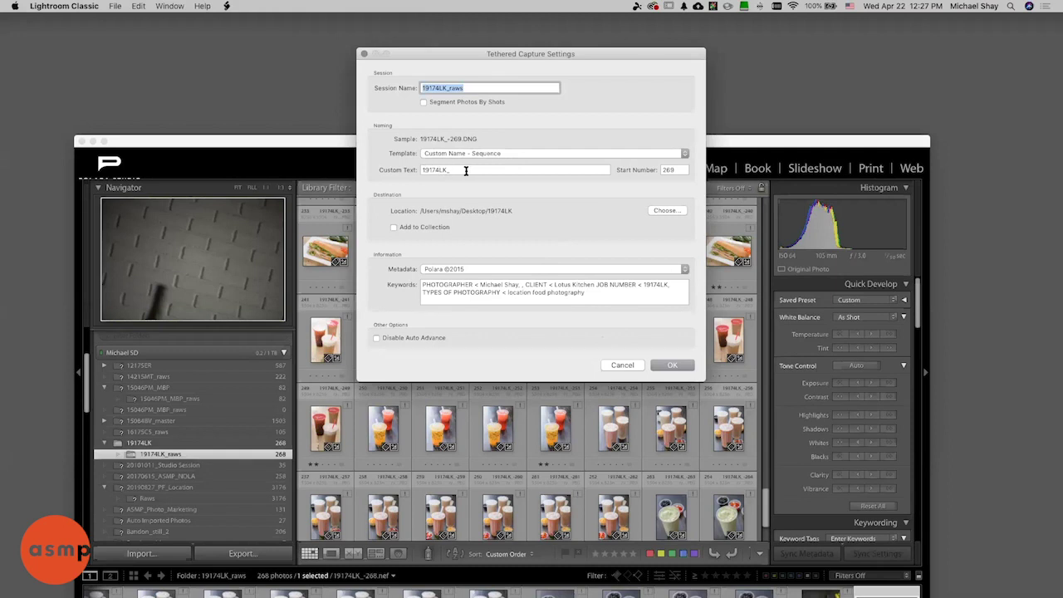
left_click(675, 367)
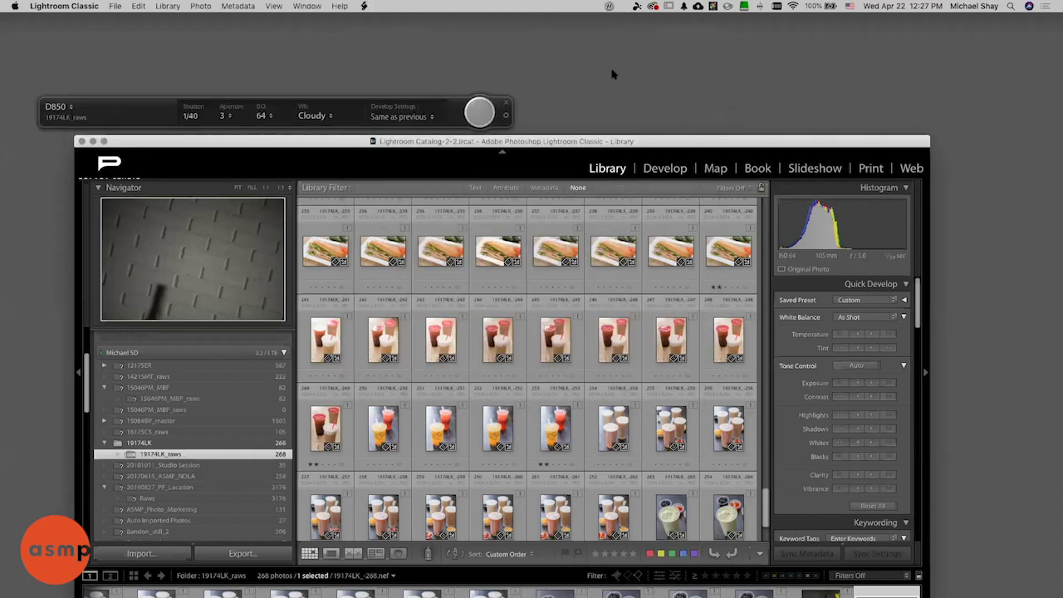
Move the tethered capture bar higher on the desktop, capture a shot with the D850, and raise the Lightroom Classic window.
left_click_drag(458, 108, 483, 47)
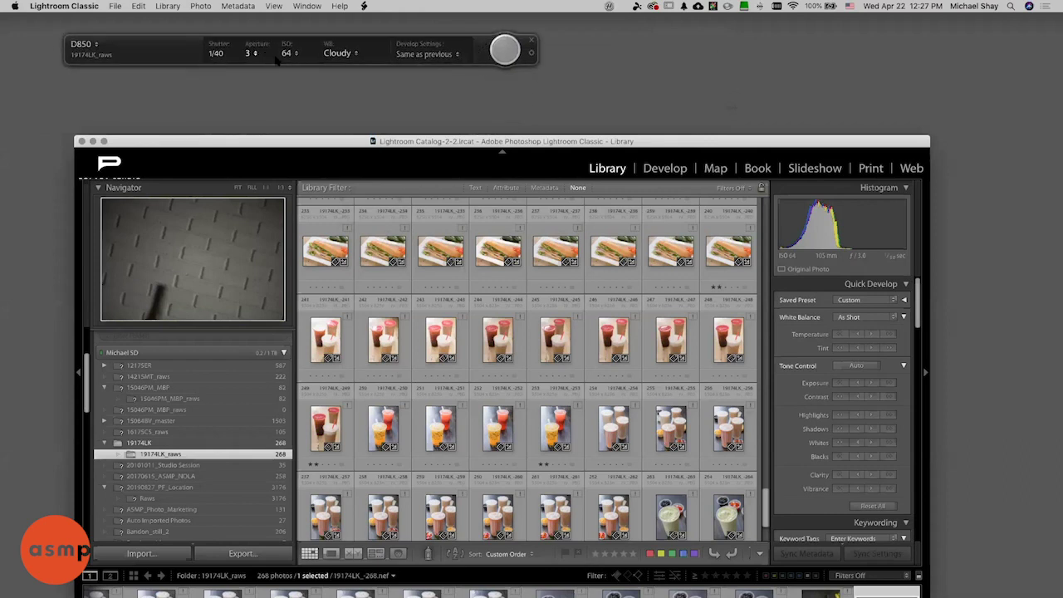
left_click(507, 53)
left_click_drag(755, 142, 787, 27)
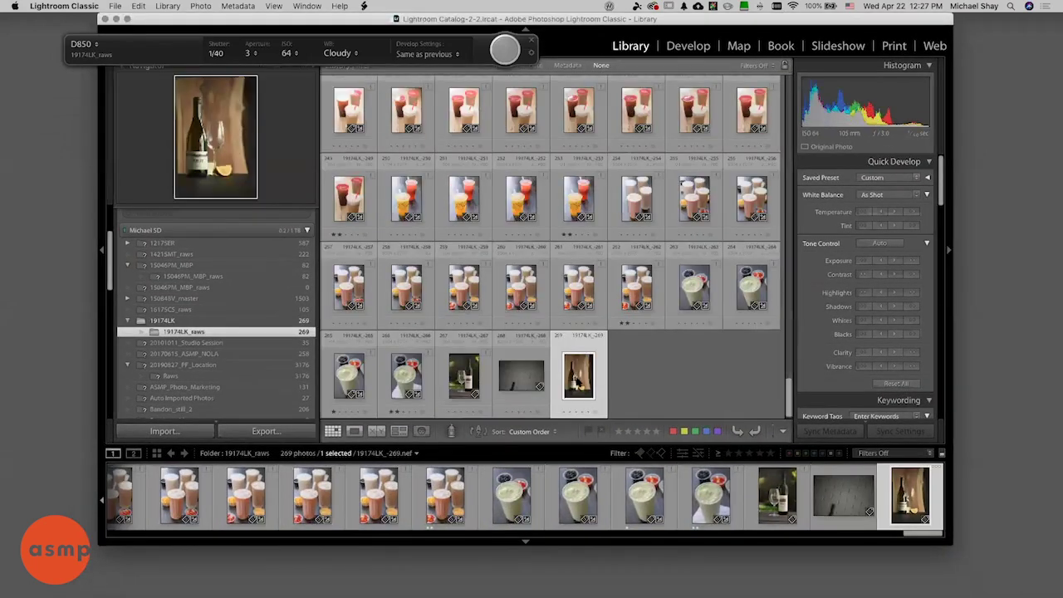
Open the newly captured wine bottle photo in Loupe view and show it full screen.
double_click(580, 379)
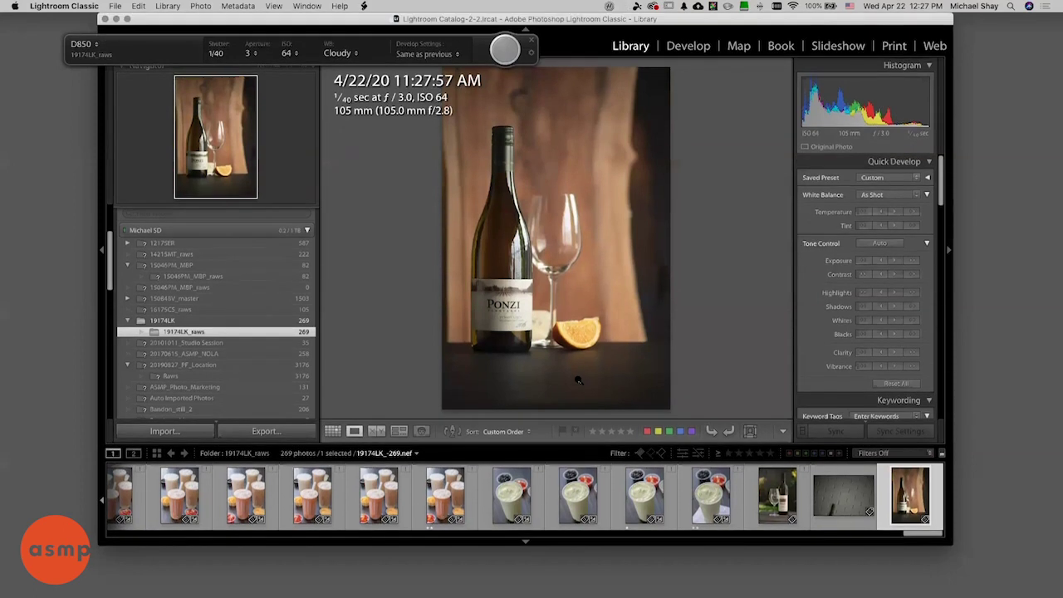
key("Tab")
key("Tab")
key("Tab")
key("Tab")
key("f")
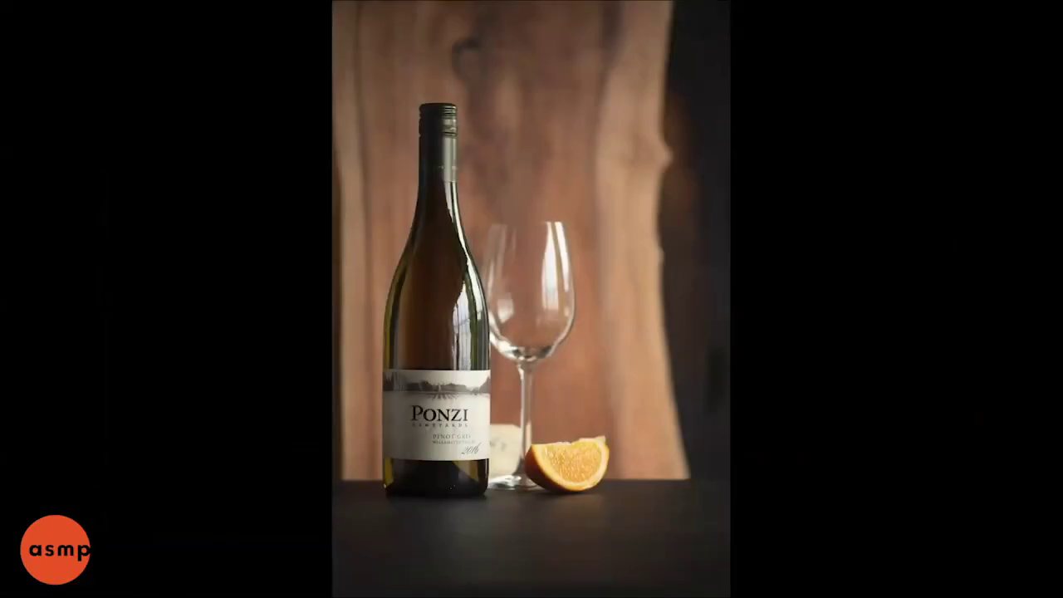